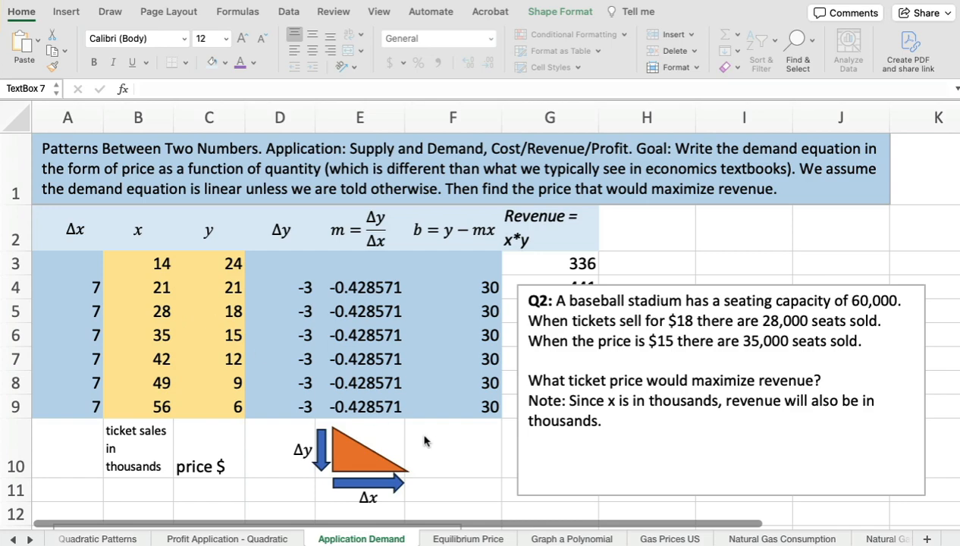
# Format the words "maximize revenue" in the Q2 text box as bold purple text.
pyautogui.scroll(-5, 444, 451)
pyautogui.scroll(-5, 443, 451)
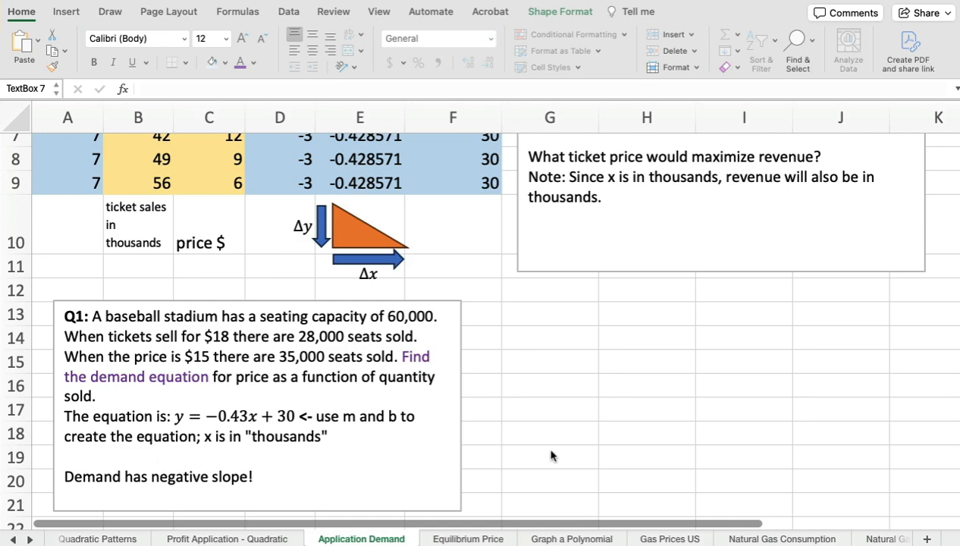
pyautogui.scroll(5, 552, 455)
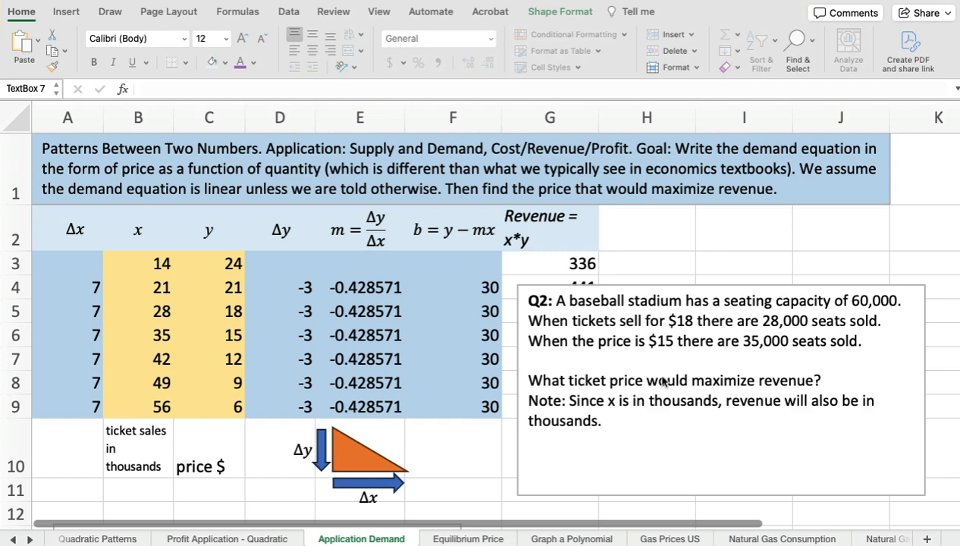
pyautogui.click(701, 382)
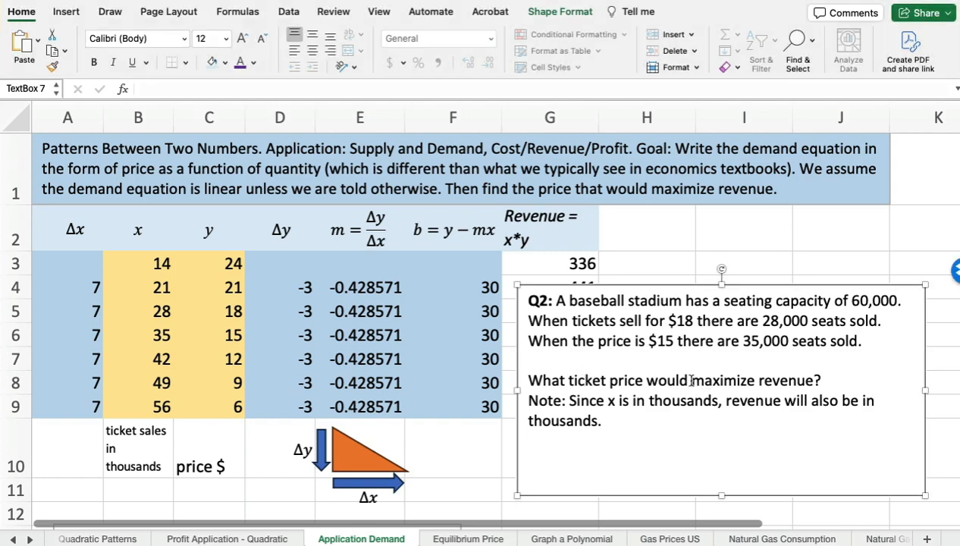
pyautogui.moveTo(692, 382); pyautogui.dragTo(795, 381)
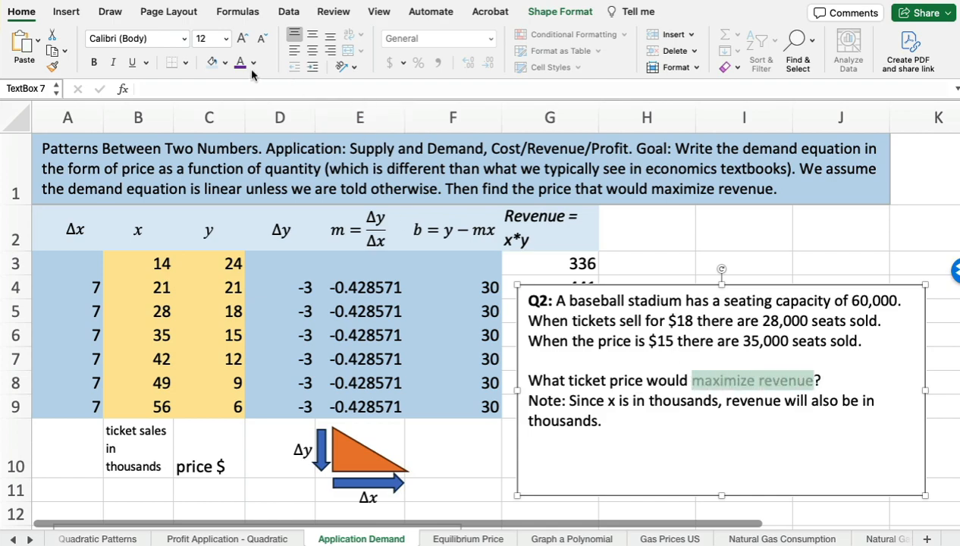
pyautogui.click(94, 63)
pyautogui.click(657, 400)
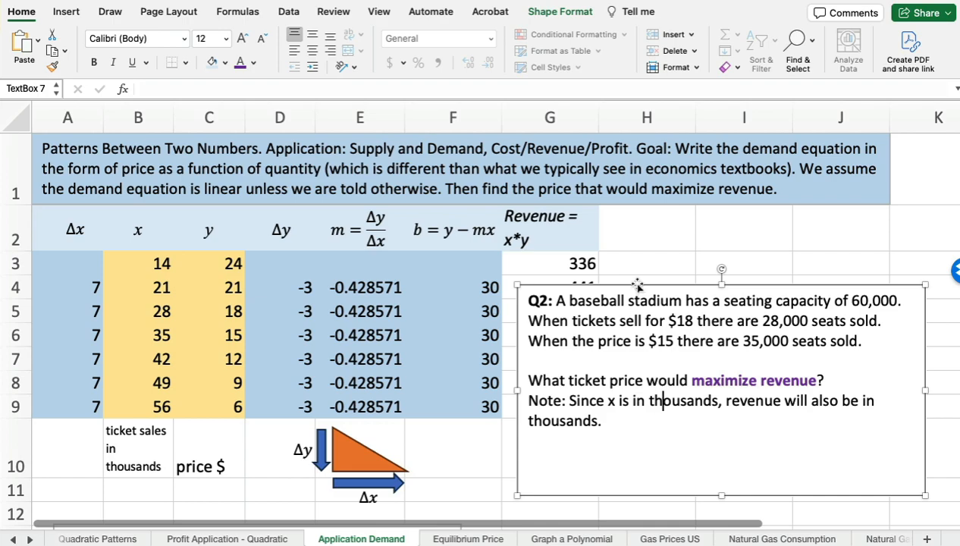
# Inspect the revenue formula in cell G3 and the cells it references.
pyautogui.moveTo(638, 285)
pyautogui.mouseDown()
pyautogui.moveTo(644, 391)
pyautogui.moveTo(634, 289)
pyautogui.mouseUp()
pyautogui.click(538, 261)
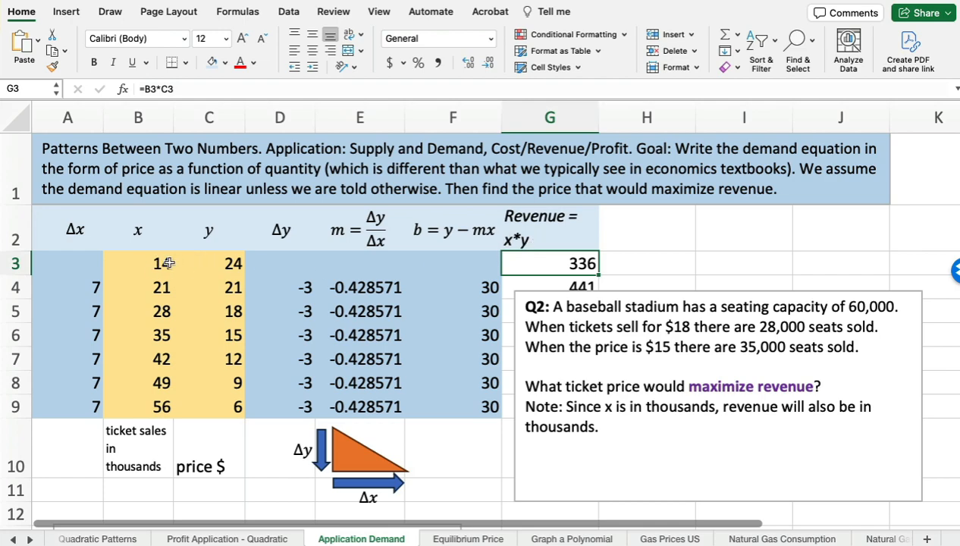
pyautogui.doubleClick(543, 263)
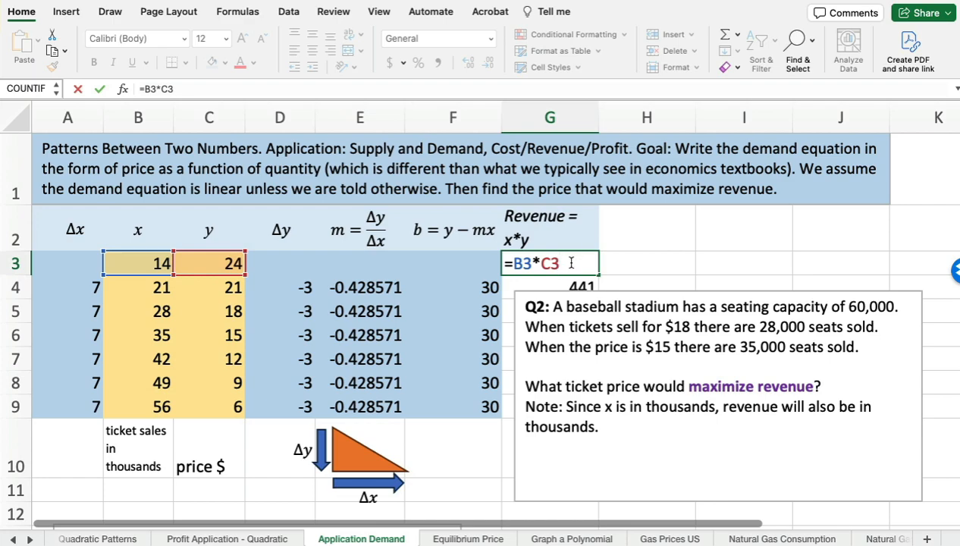
pyautogui.press('Return')
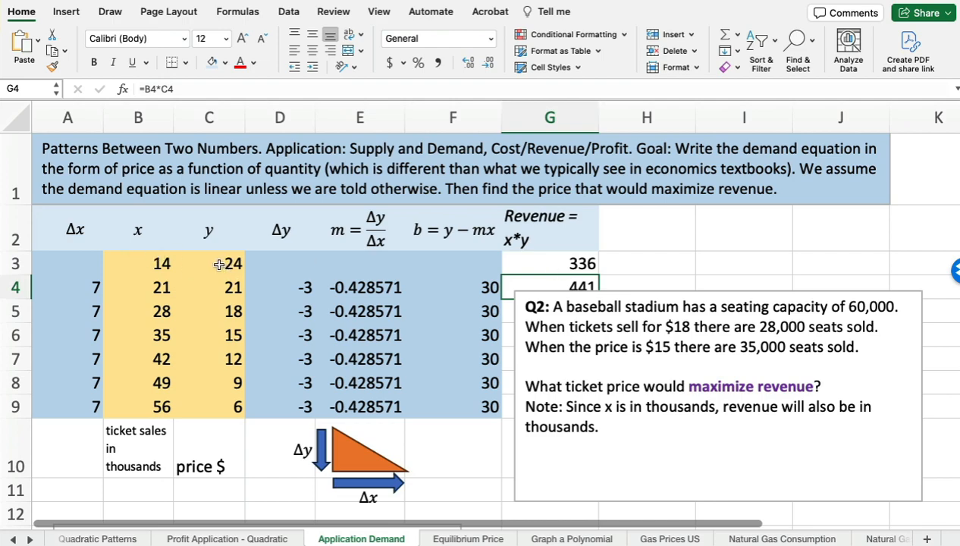
# Move the Q2 text box clear of the Revenue column and fill the G3 formula down through G9.
pyautogui.click(530, 259)
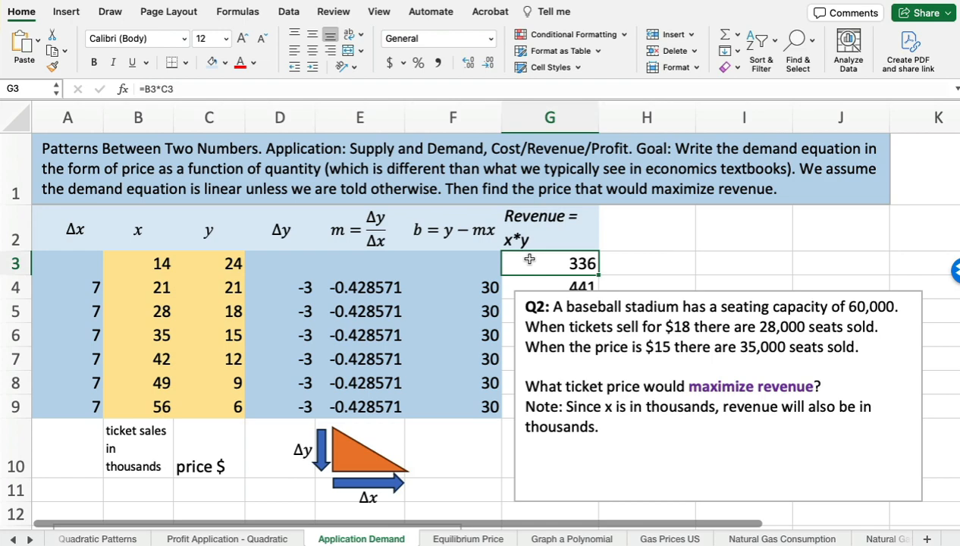
pyautogui.click(604, 289)
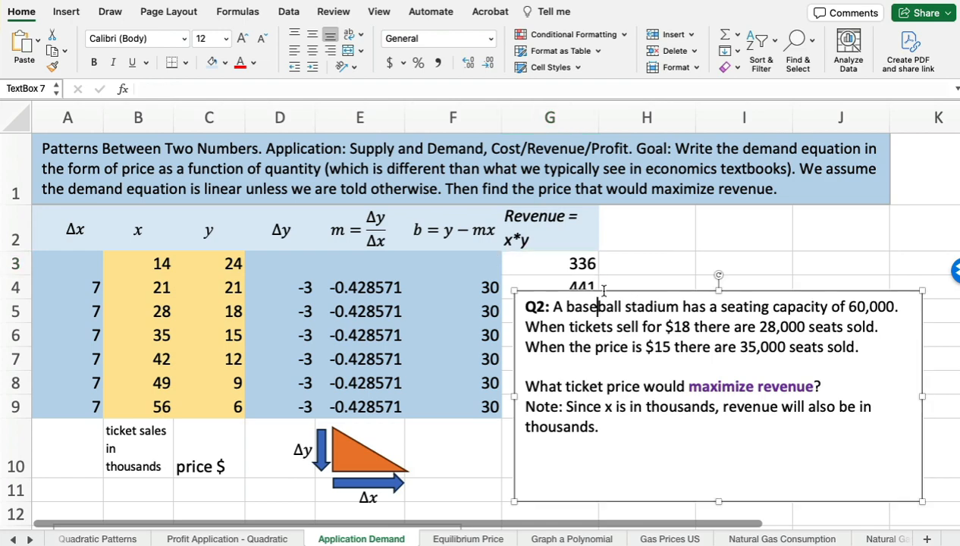
pyautogui.moveTo(604, 289); pyautogui.dragTo(761, 277)
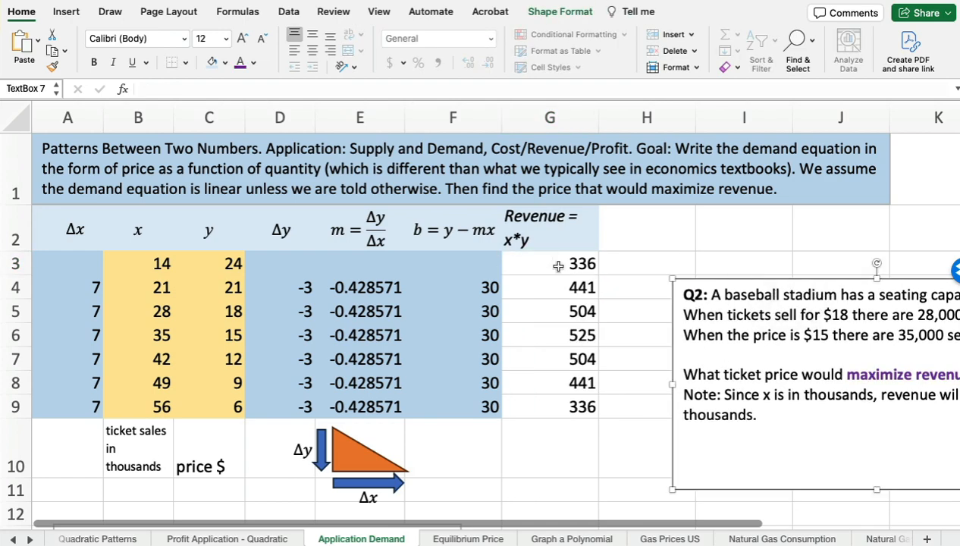
pyautogui.click(558, 265)
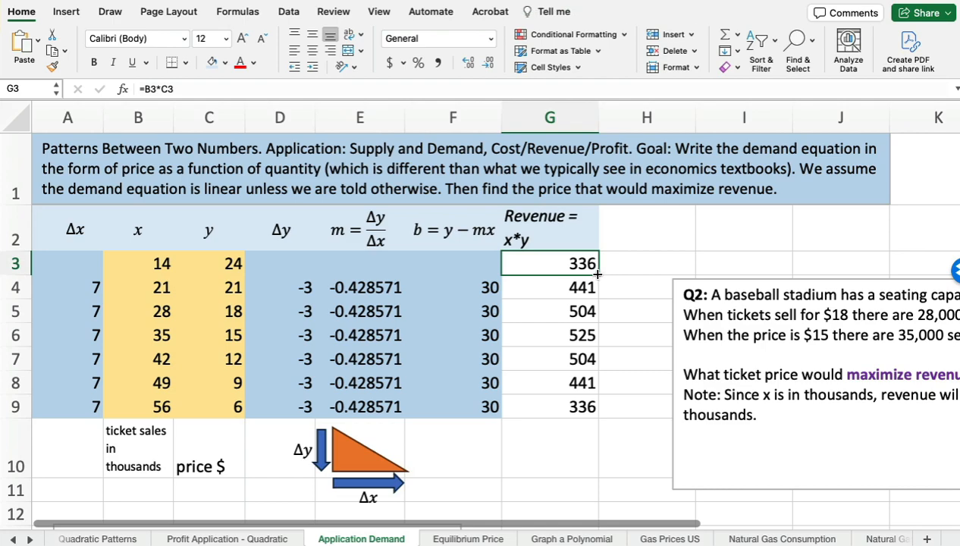
pyautogui.moveTo(597, 275); pyautogui.dragTo(585, 410)
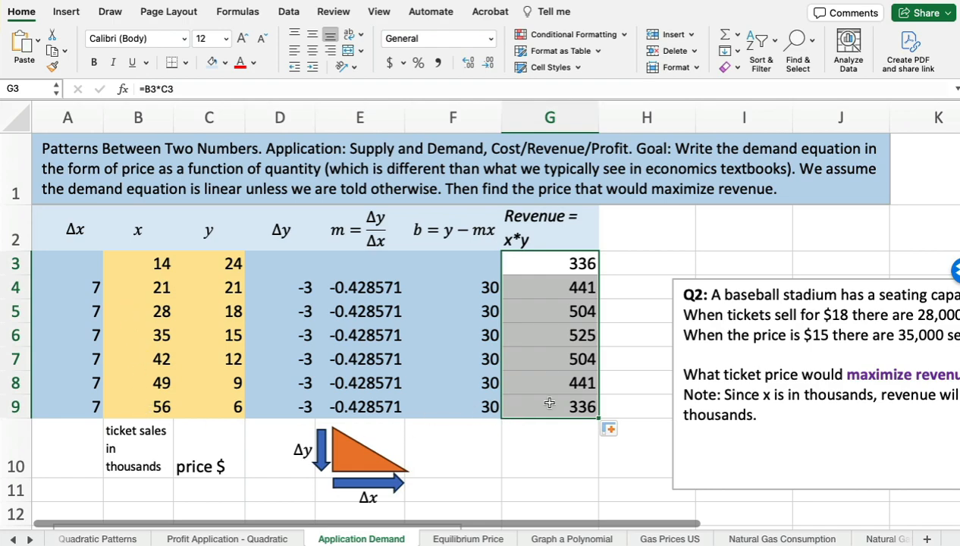
# Compare the revenue values in G5 through G7 to examine the pattern around the middle of the column.
pyautogui.click(548, 333)
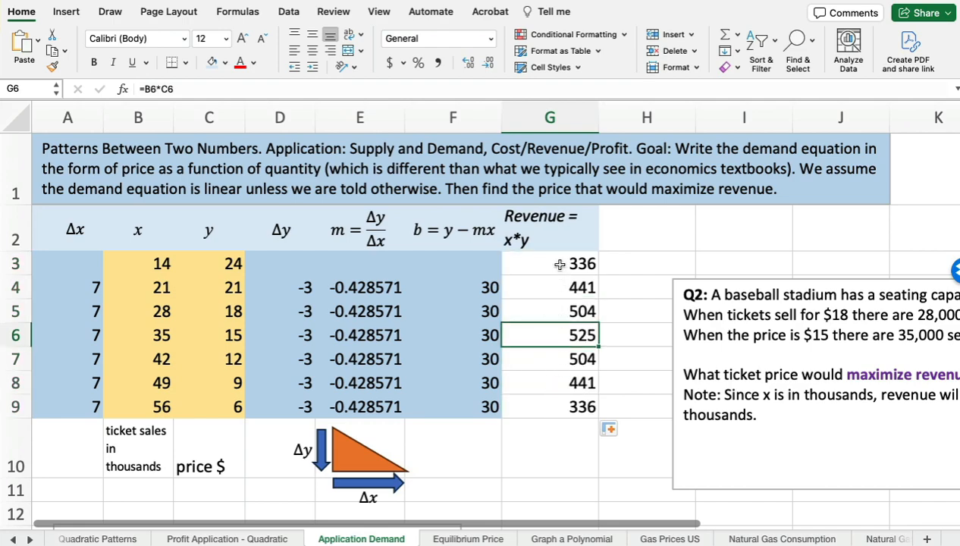
pyautogui.moveTo(549, 309); pyautogui.dragTo(553, 353)
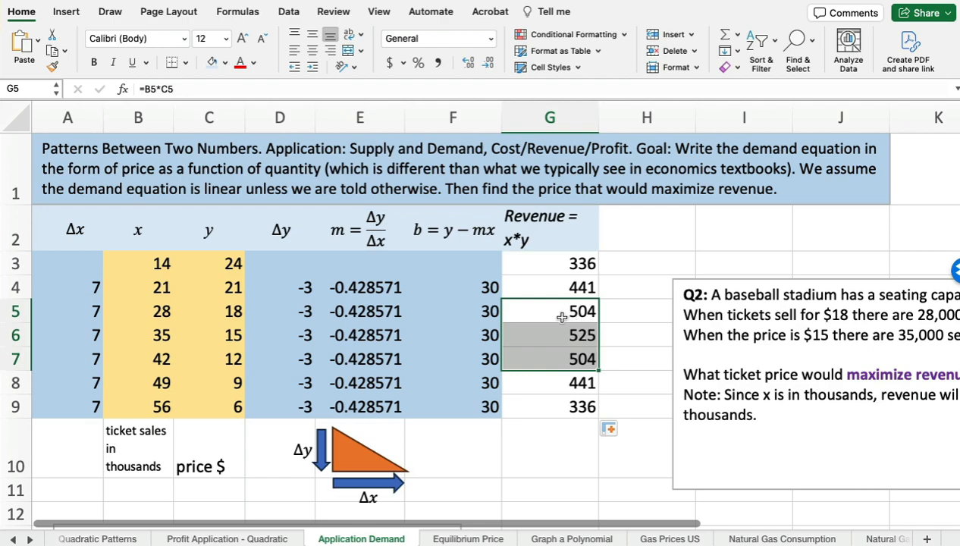
pyautogui.click(539, 307)
pyautogui.click(535, 357)
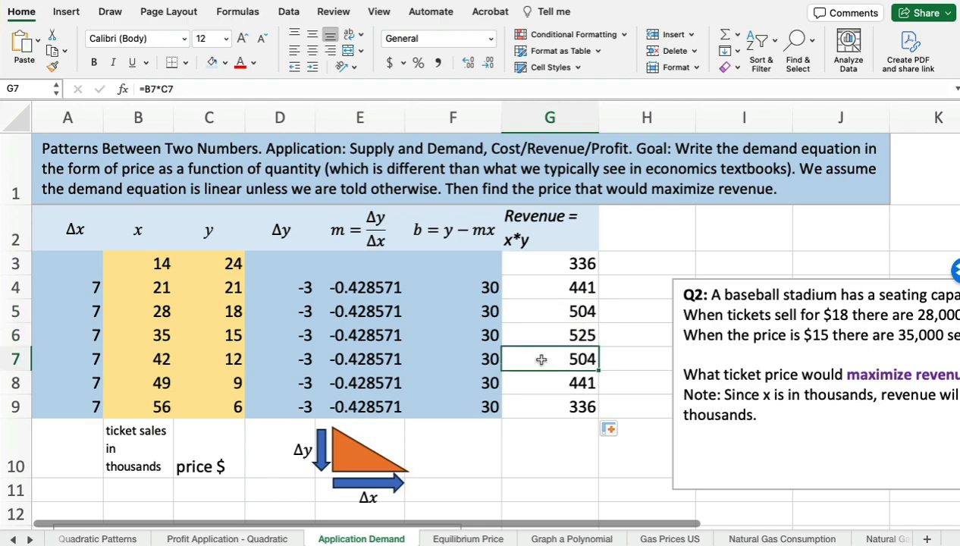
pyautogui.click(553, 307)
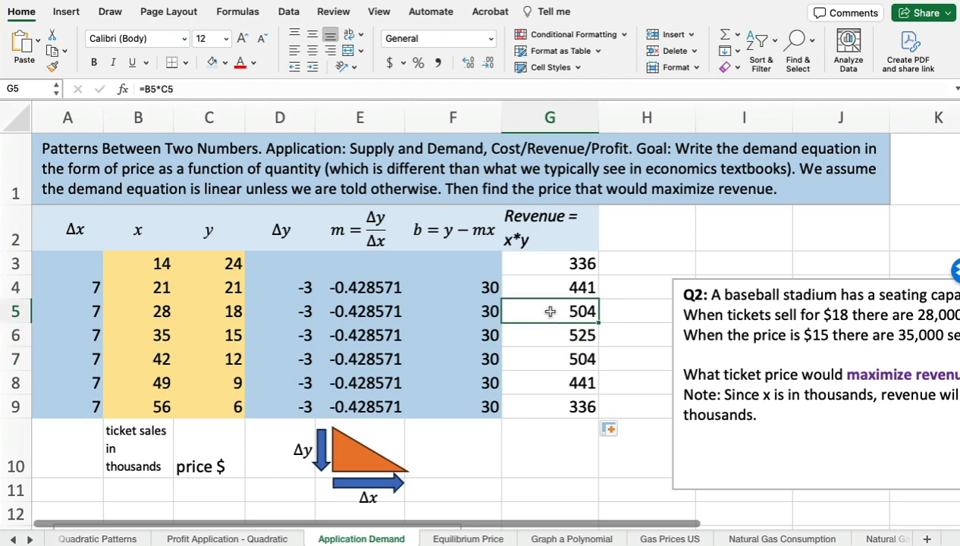
pyautogui.click(546, 363)
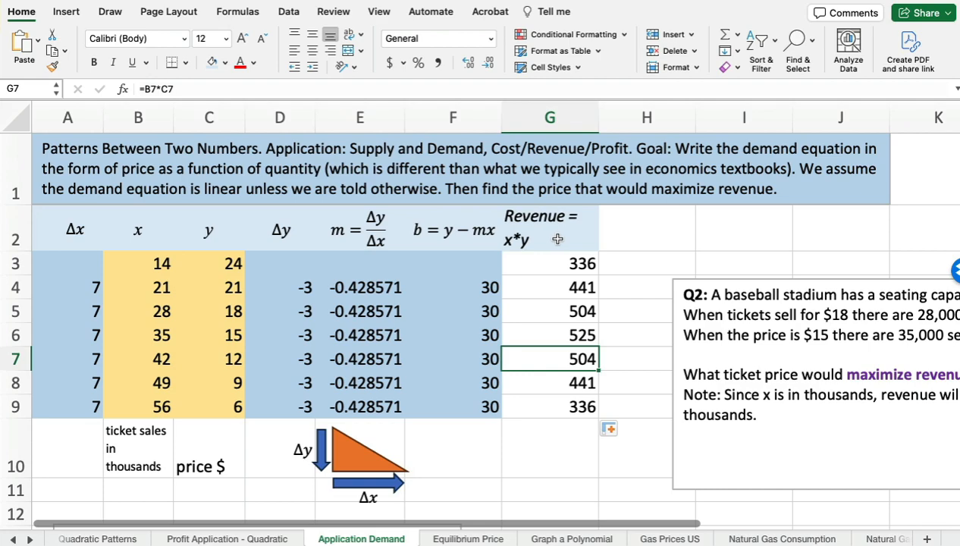
pyautogui.click(544, 311)
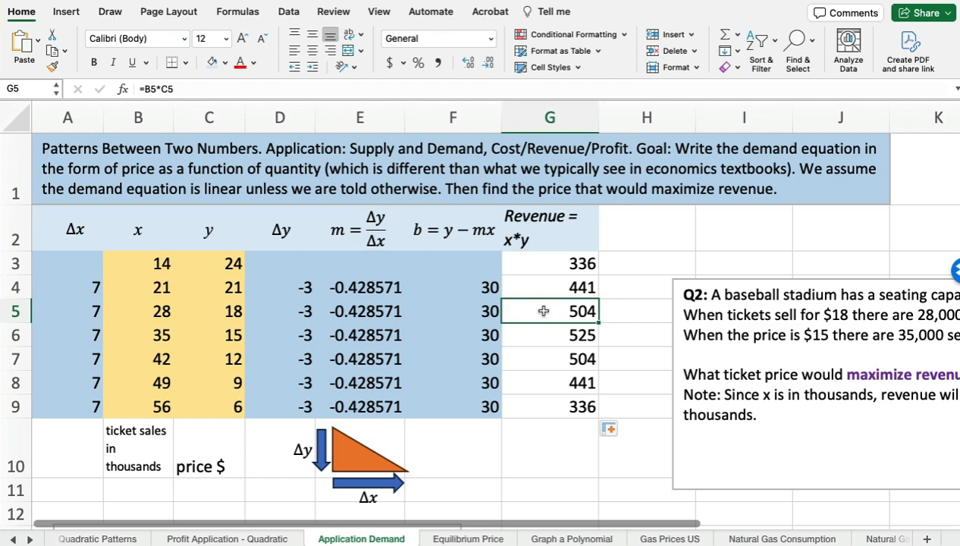
pyautogui.moveTo(537, 308); pyautogui.dragTo(541, 362)
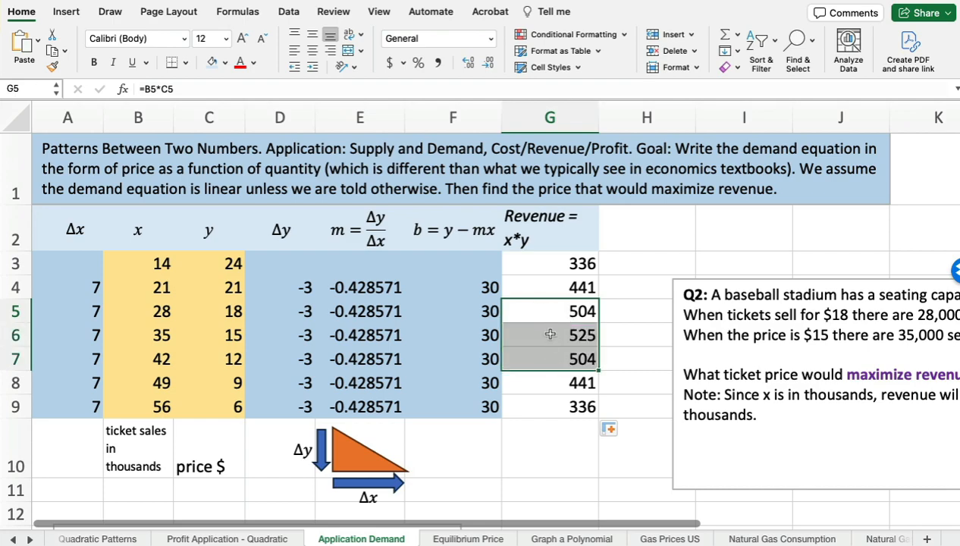
pyautogui.click(550, 334)
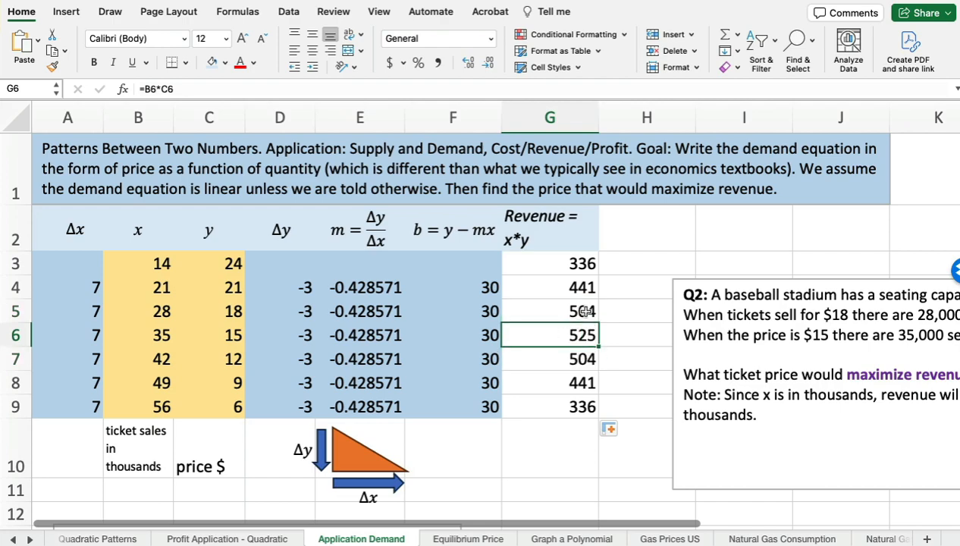
pyautogui.click(545, 309)
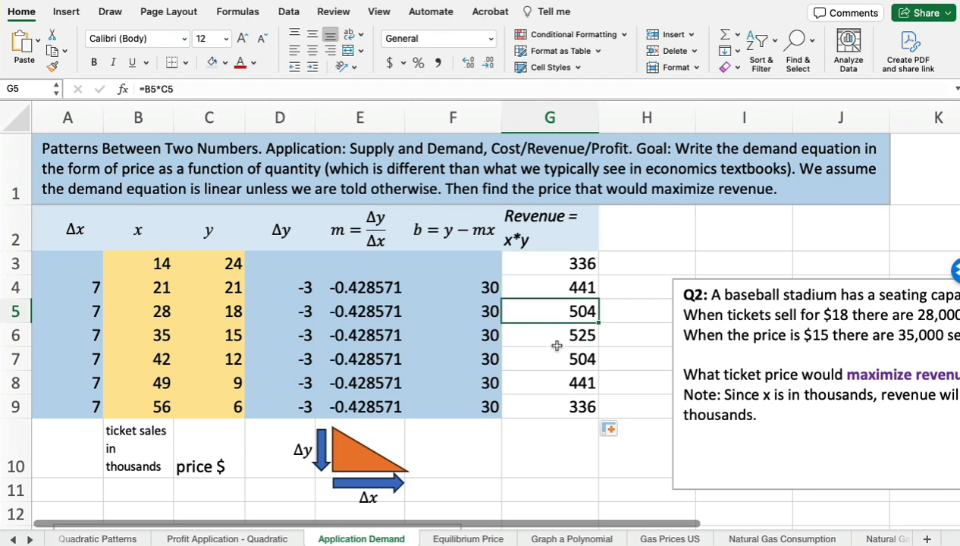
pyautogui.click(557, 358)
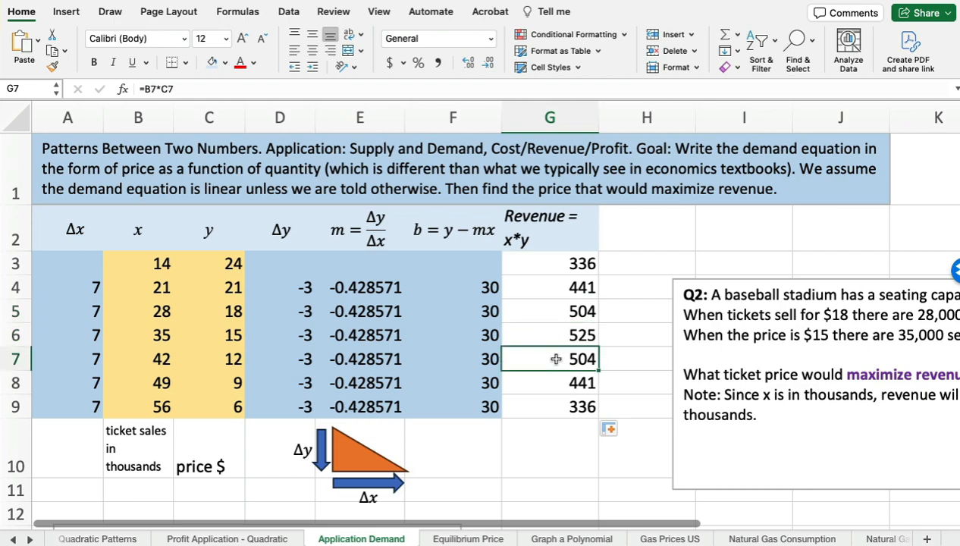
# Check the ticket sales and price in row 6 that go with the revenue in G6.
pyautogui.click(556, 332)
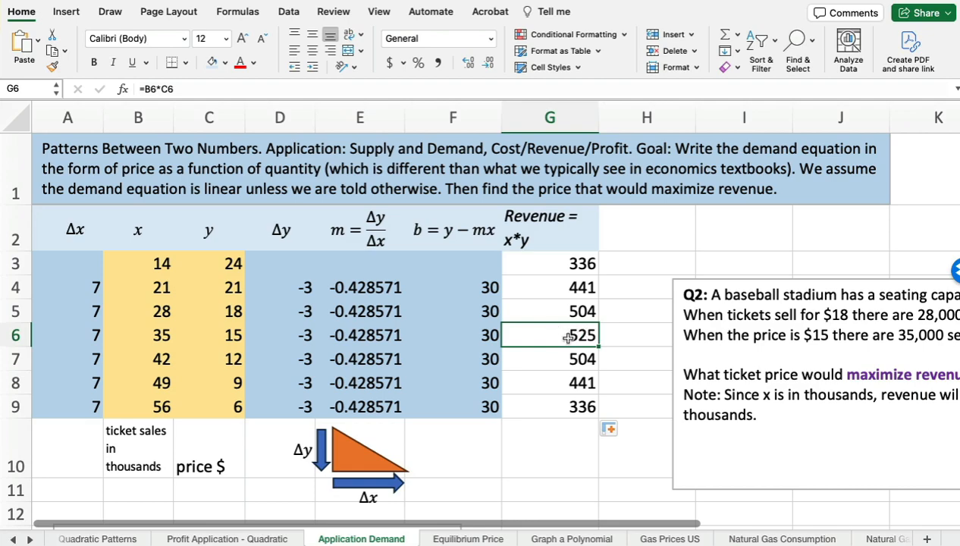
pyautogui.click(133, 335)
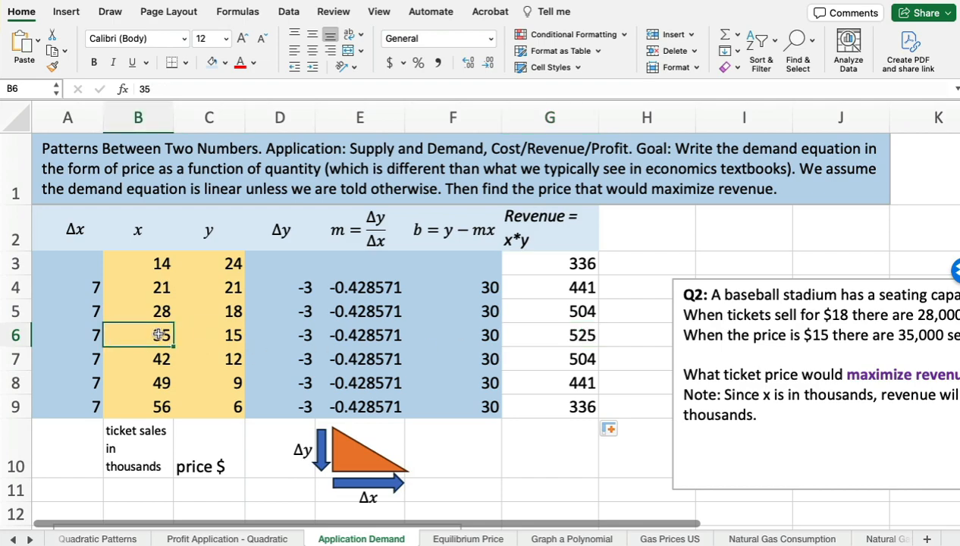
pyautogui.click(206, 334)
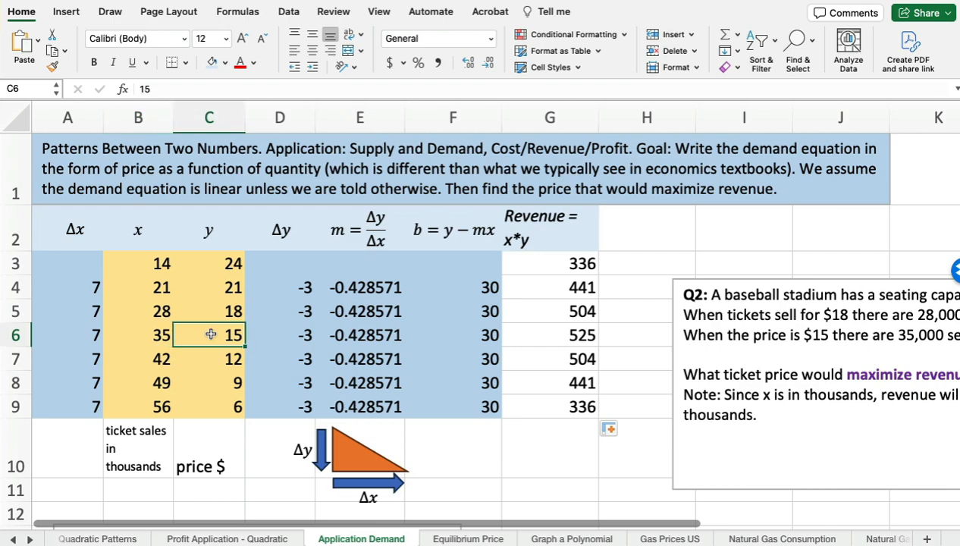
pyautogui.click(549, 333)
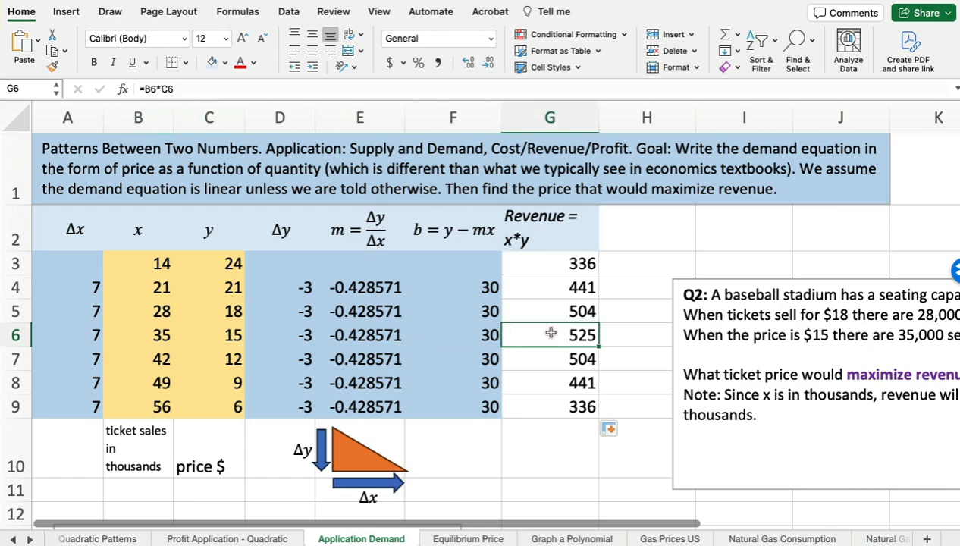
# Reposition the Q2 text box just beside the Revenue column, starting near row 3.
pyautogui.click(741, 328)
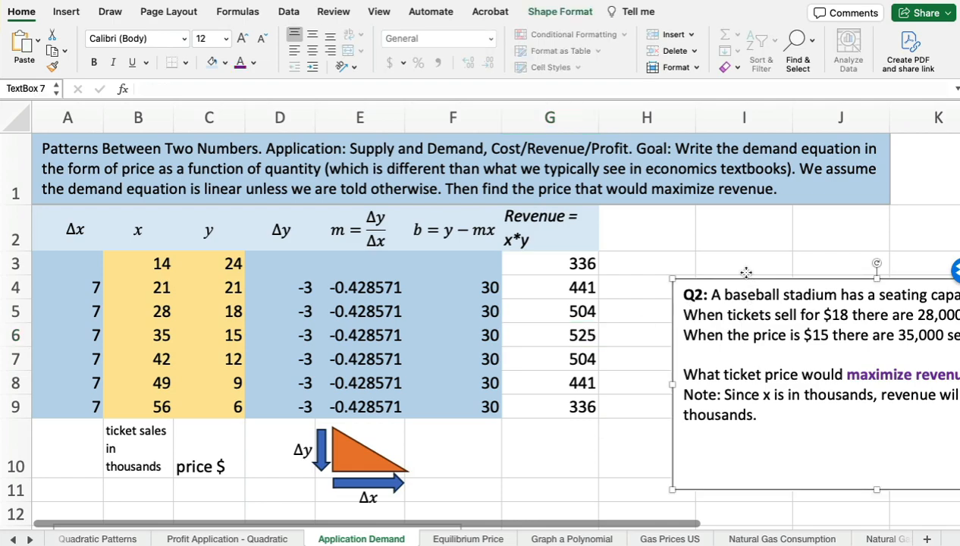
pyautogui.moveTo(751, 278); pyautogui.dragTo(707, 237)
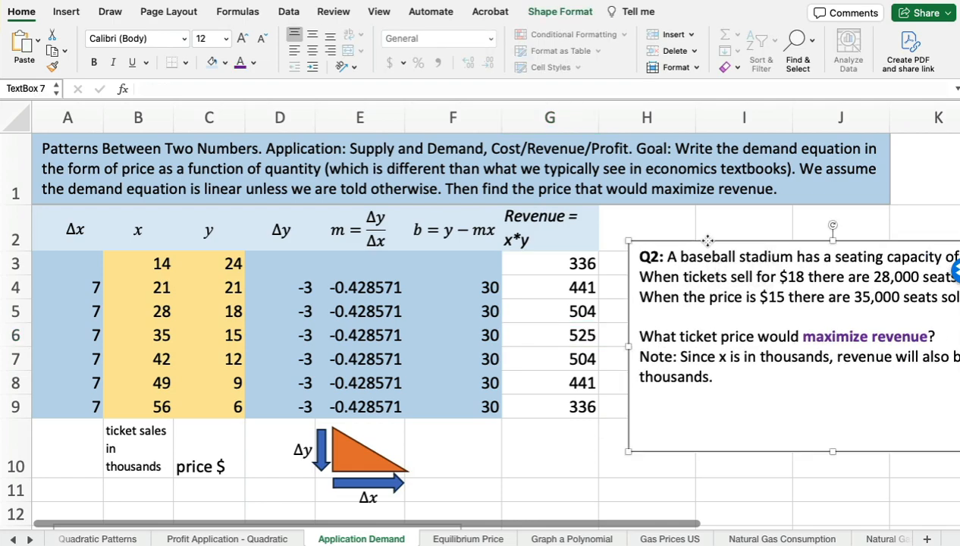
# Insert a scatter chart with smooth lines and markers plotting Revenue (G2:G9) against x (B2:B9), and select its data series.
pyautogui.click(123, 228)
pyautogui.moveTo(124, 228); pyautogui.dragTo(141, 408)
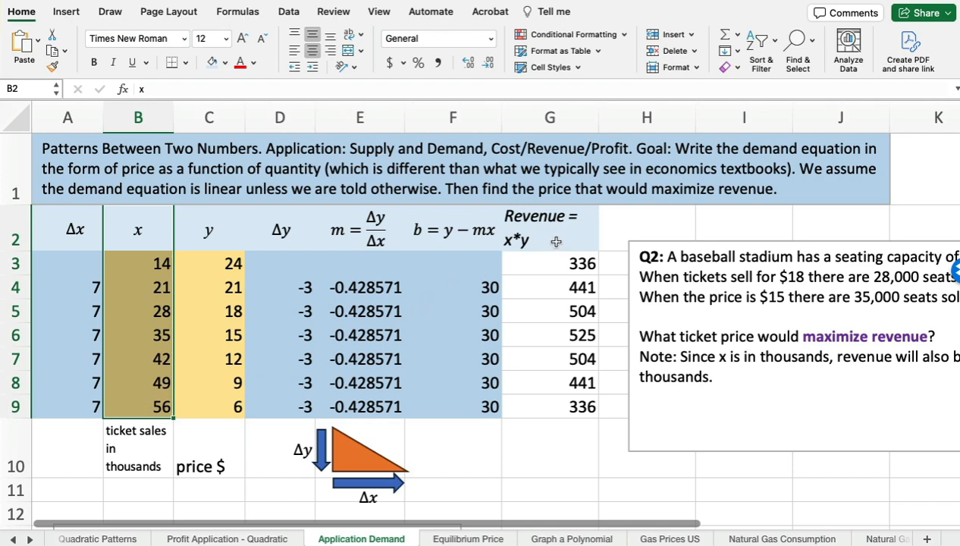
pyautogui.keyDown('ctrl'); pyautogui.moveTo(557, 240); pyautogui.dragTo(534, 405); pyautogui.keyUp('ctrl')
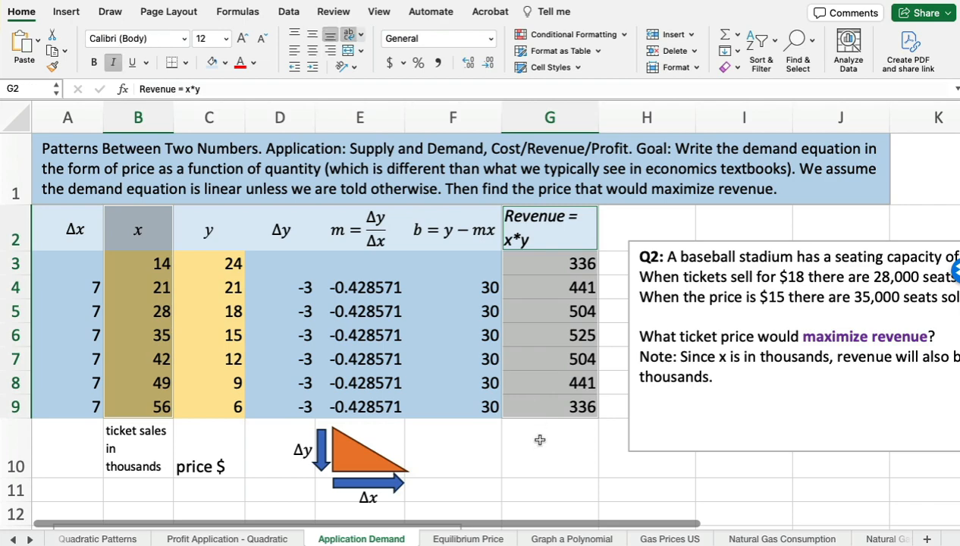
pyautogui.click(66, 13)
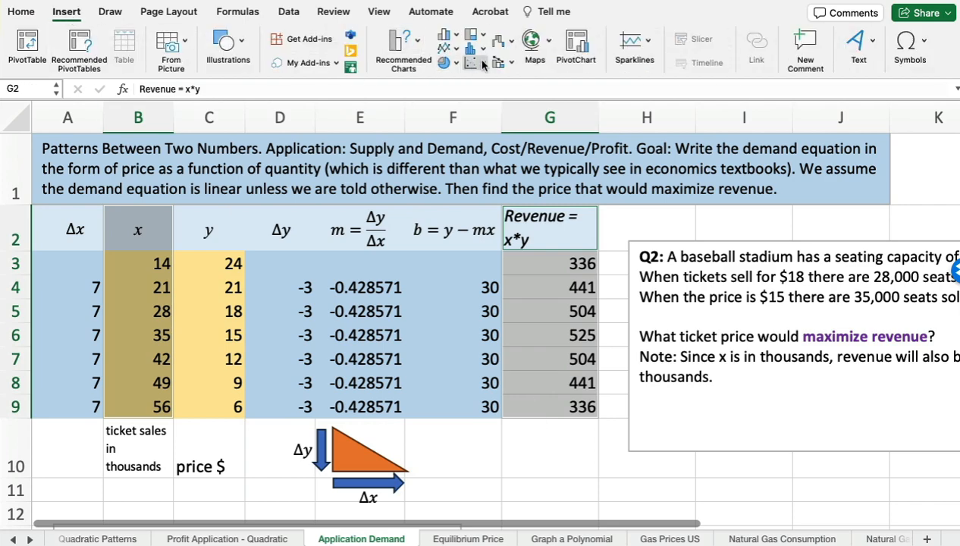
pyautogui.click(473, 63)
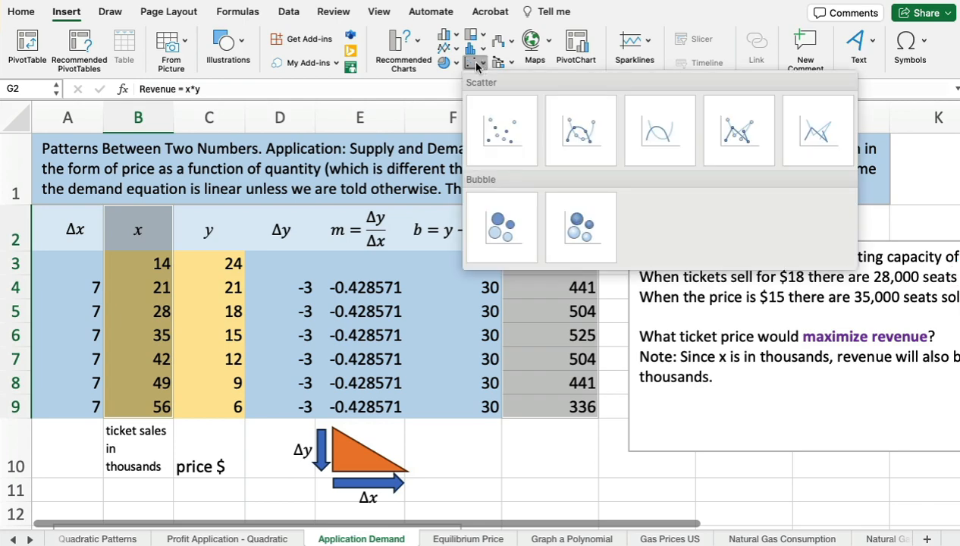
pyautogui.click(584, 135)
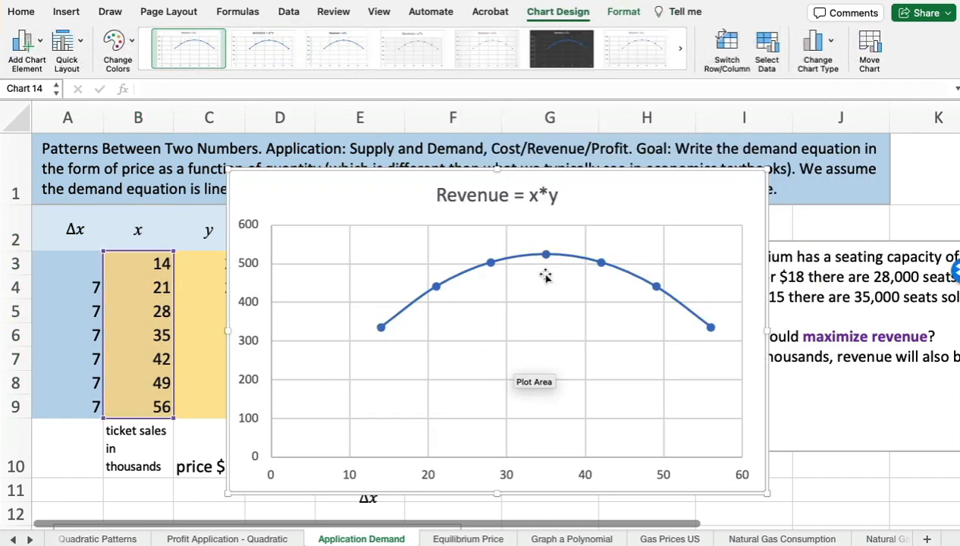
pyautogui.click(546, 255)
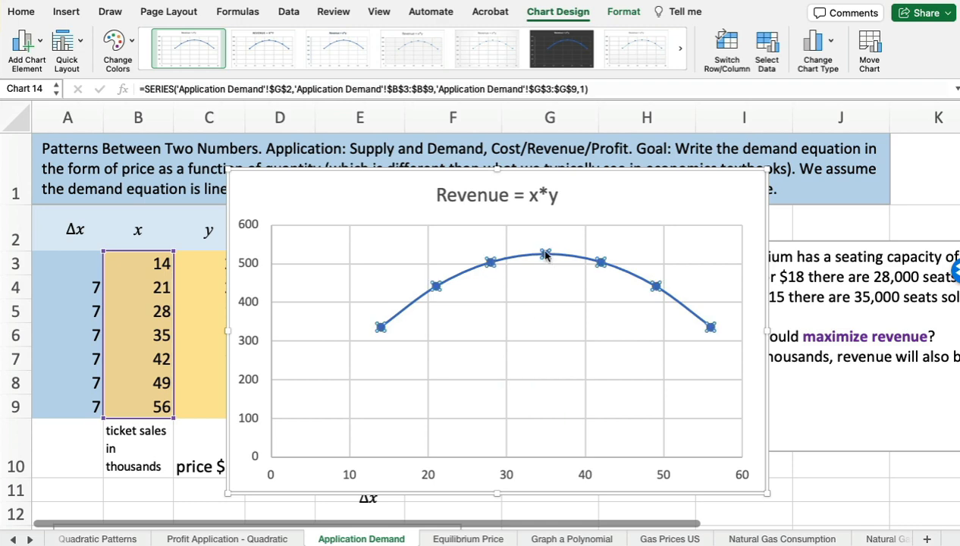
# Add a data callout to only the curve's peak point at x = 35 in the revenue chart.
pyautogui.click(546, 255)
pyautogui.click(41, 45)
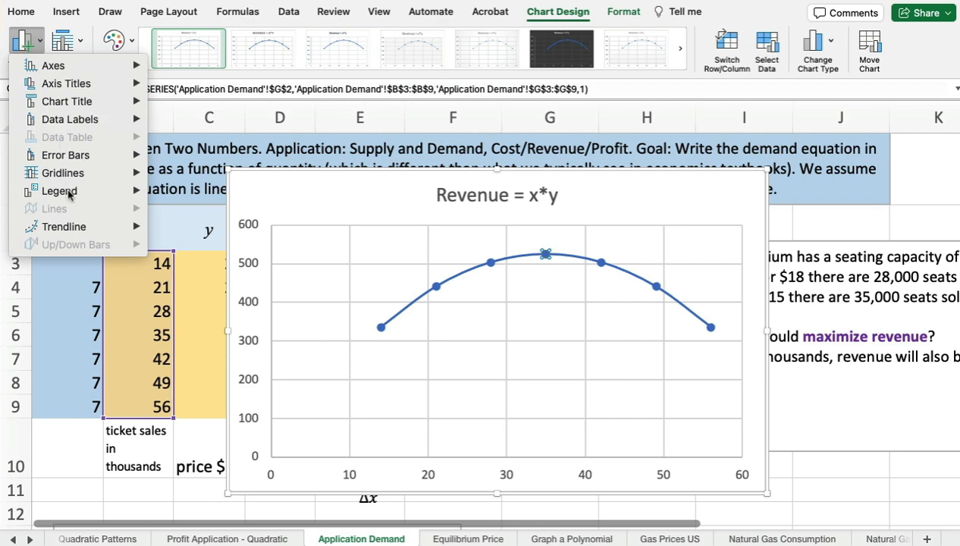
pyautogui.moveTo(74, 122)
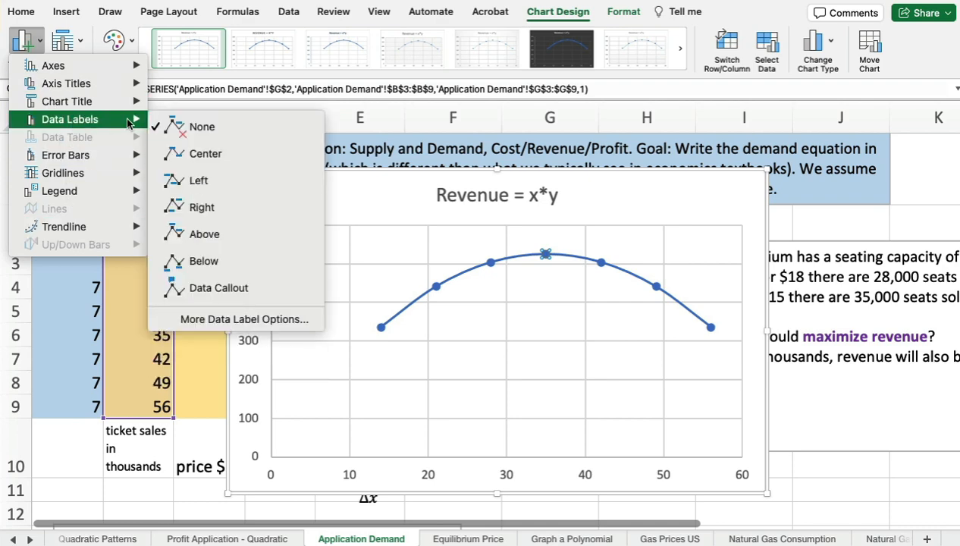
pyautogui.click(202, 289)
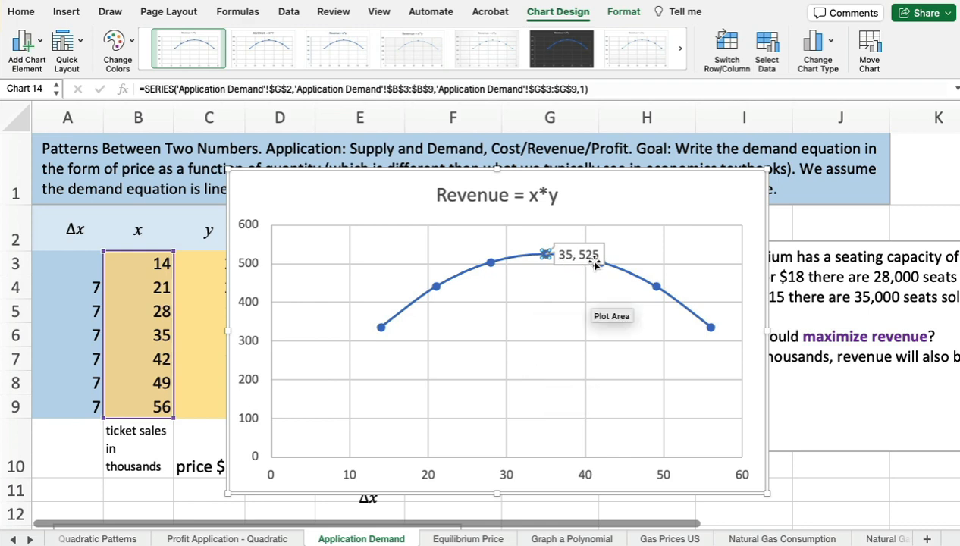
# Move the revenue chart off the data table to the free area under the Q2 text box, starting around row 11.
pyautogui.click(590, 186)
pyautogui.moveTo(590, 186); pyautogui.dragTo(697, 400)
pyautogui.scroll(-2, 698, 401)
pyautogui.scroll(-5, 698, 400)
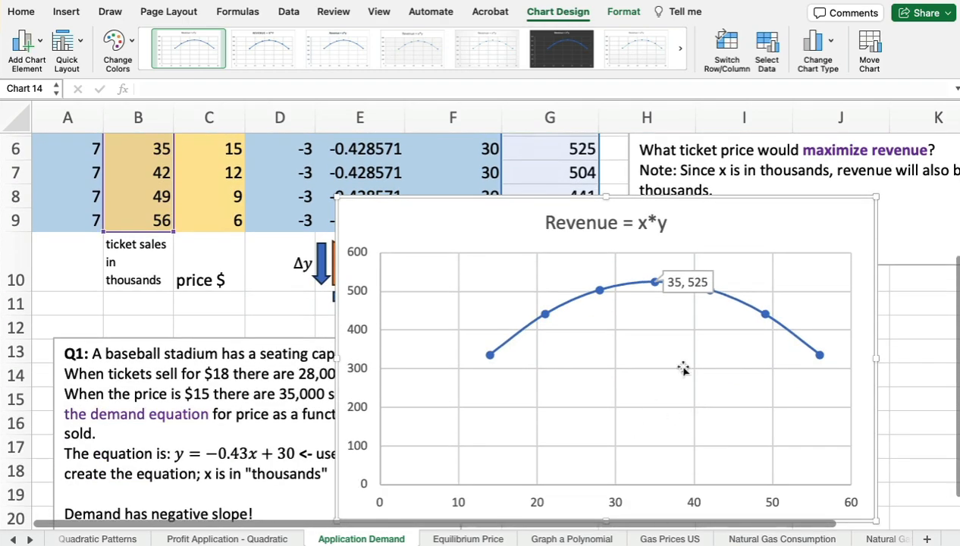
pyautogui.moveTo(442, 227); pyautogui.dragTo(594, 338)
pyautogui.scroll(6, 594, 337)
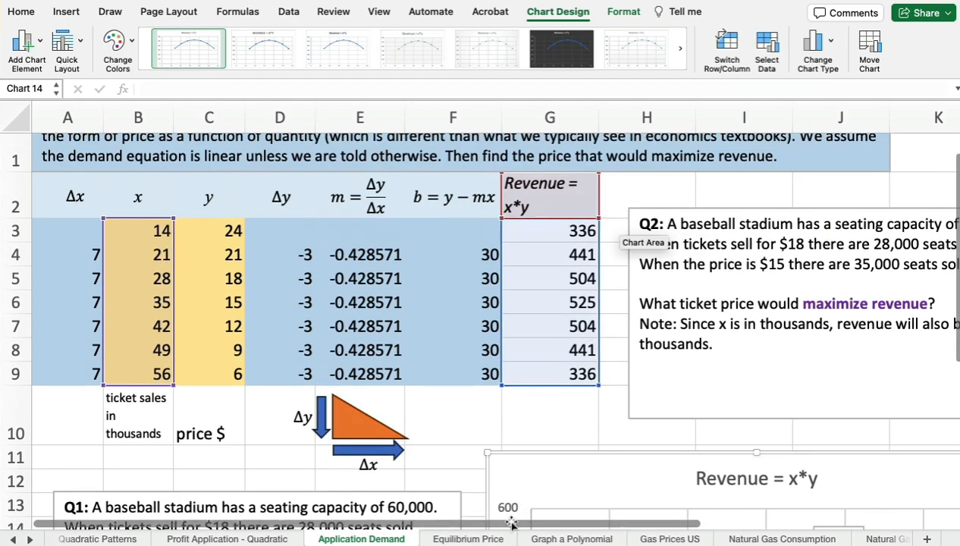
# Append the sentence "Maximum occurs when the price is $15." after the note in the Q2 text box.
pyautogui.hscroll(4, 512, 523)
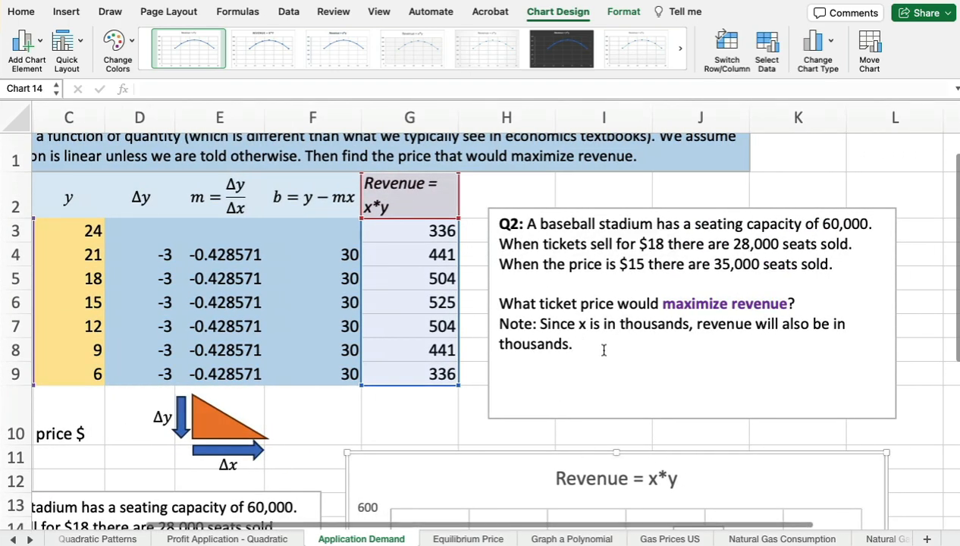
pyautogui.click(600, 348)
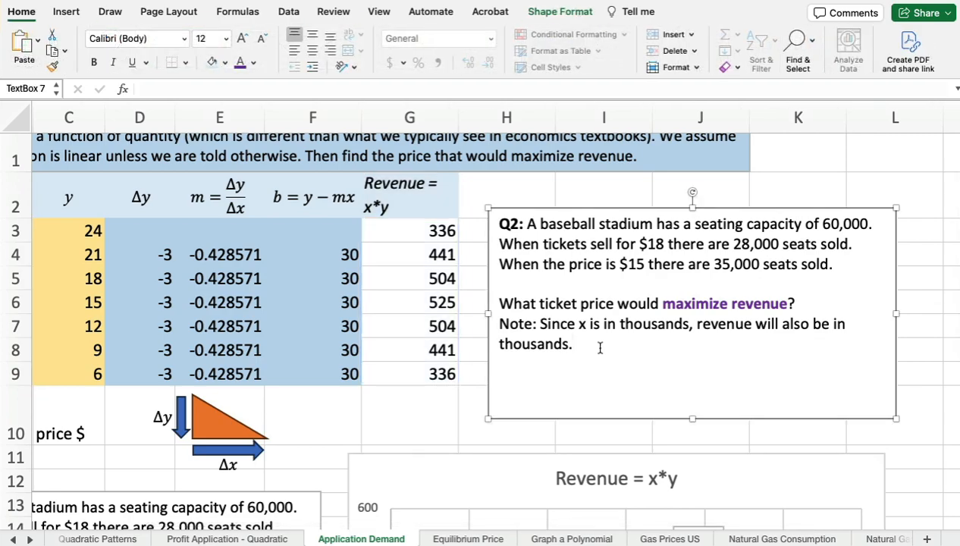
pyautogui.write('Maximum o')
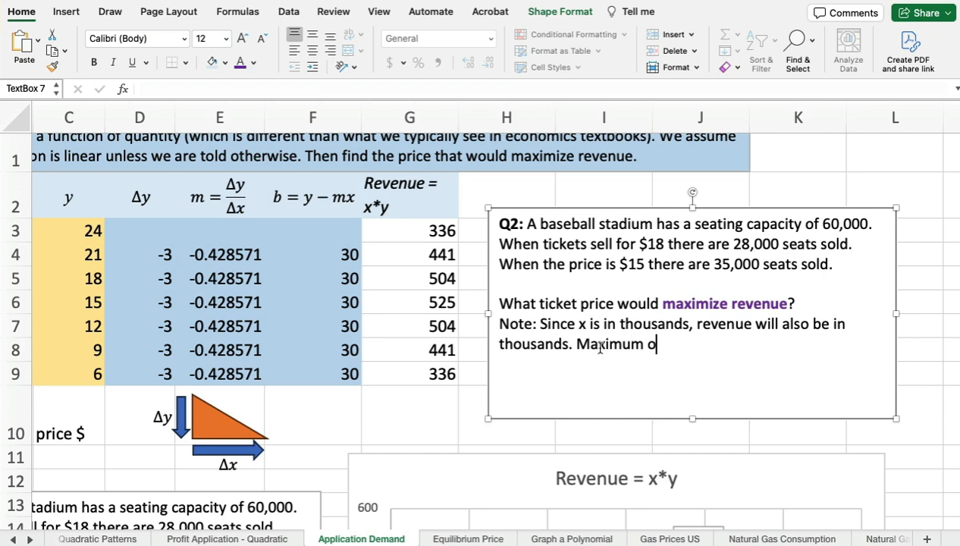
pyautogui.write('ccurs when ')
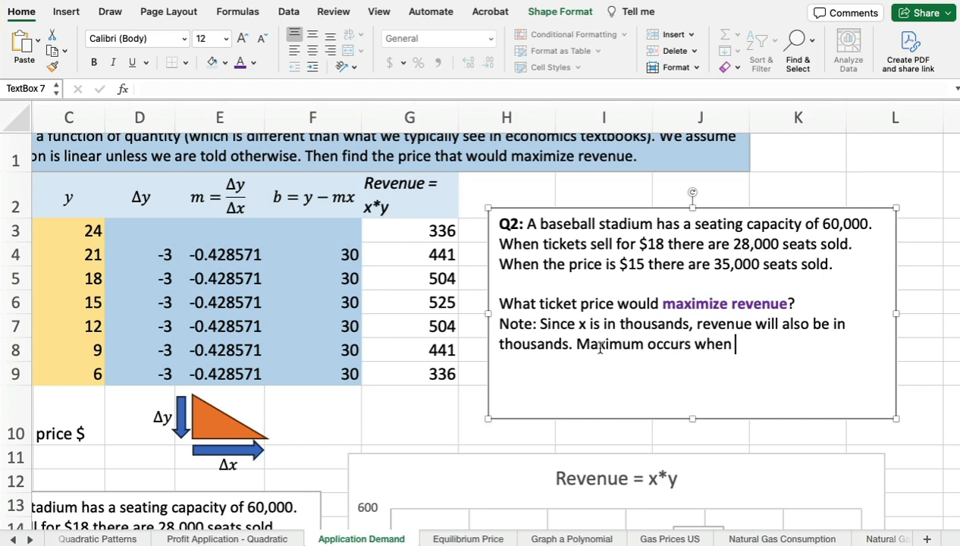
pyautogui.write('the price')
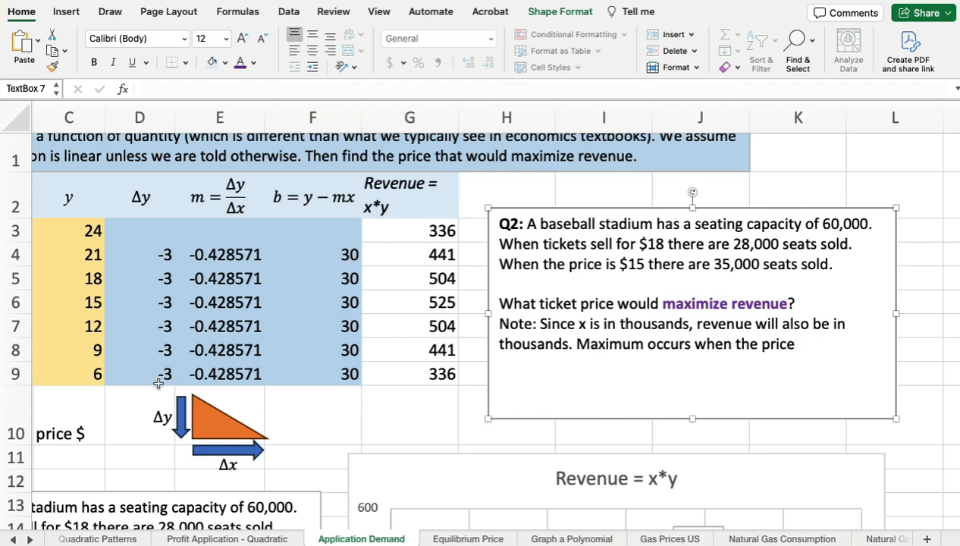
pyautogui.hscroll(-5, 459, 521)
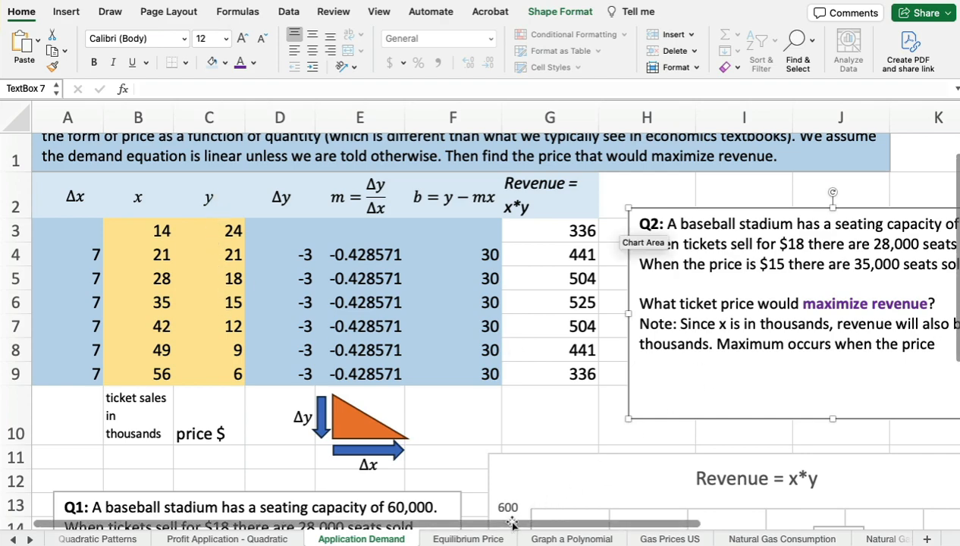
pyautogui.hscroll(3, 512, 523)
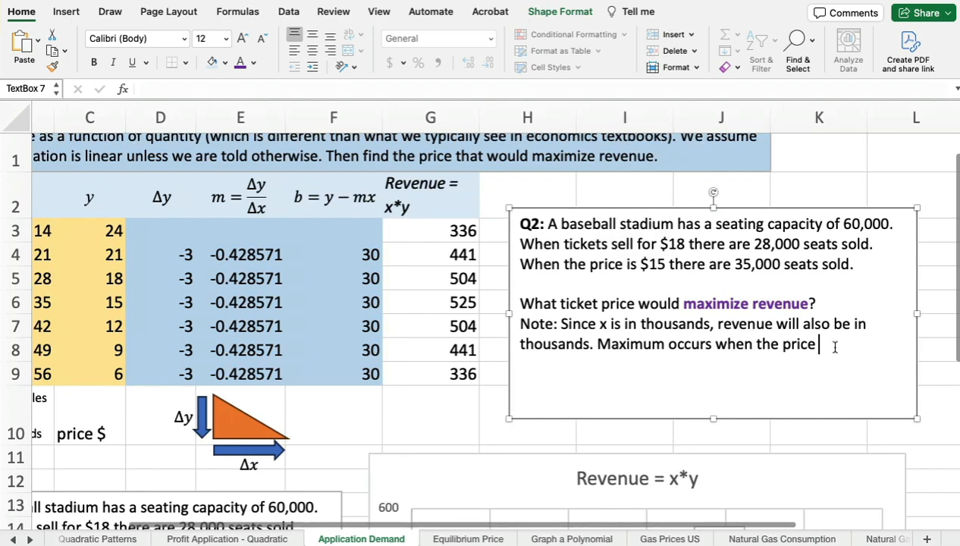
pyautogui.write('s')
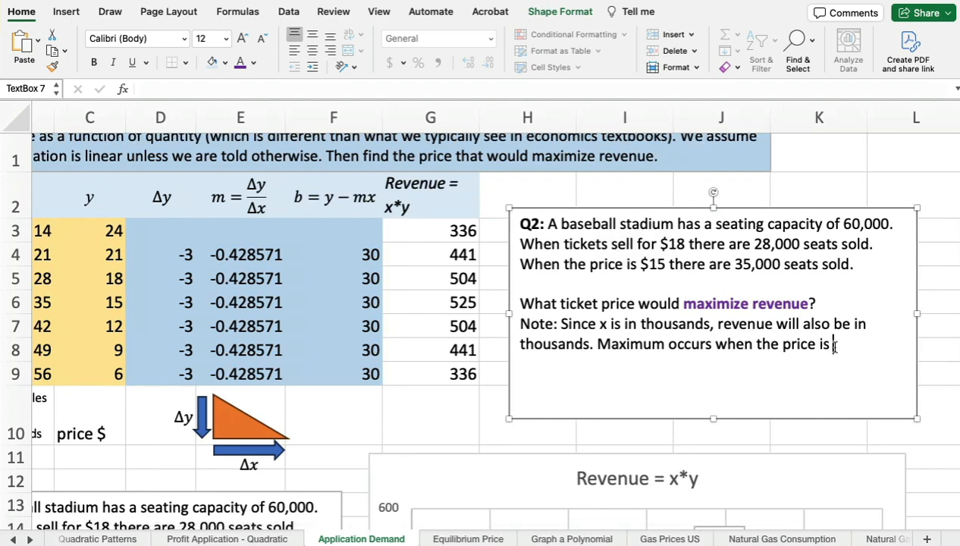
pyautogui.write(' $15.')
# Format the words "price is $15" in the Q2 answer as bold purple text and leave the text box.
pyautogui.doubleClick(836, 345)
pyautogui.click(838, 350)
pyautogui.moveTo(858, 345); pyautogui.dragTo(781, 344)
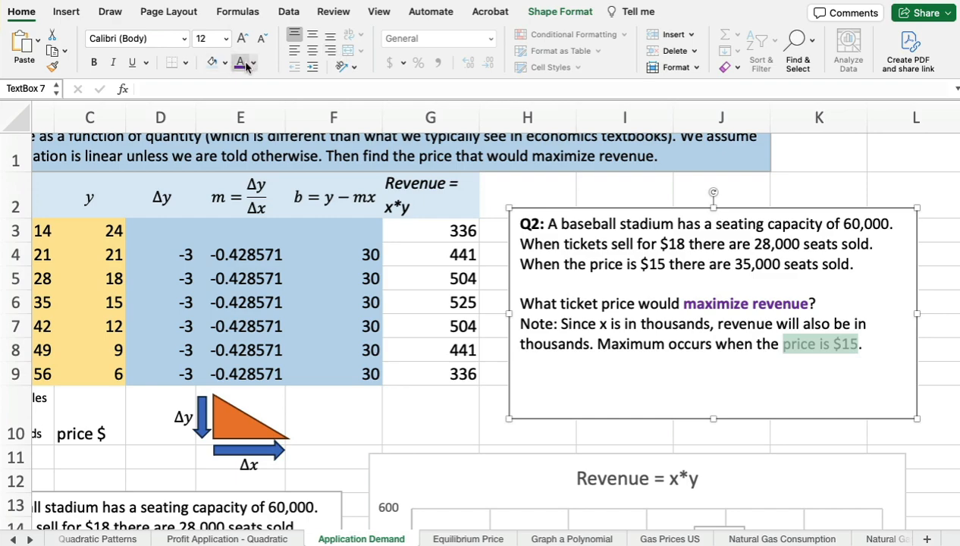
pyautogui.click(95, 64)
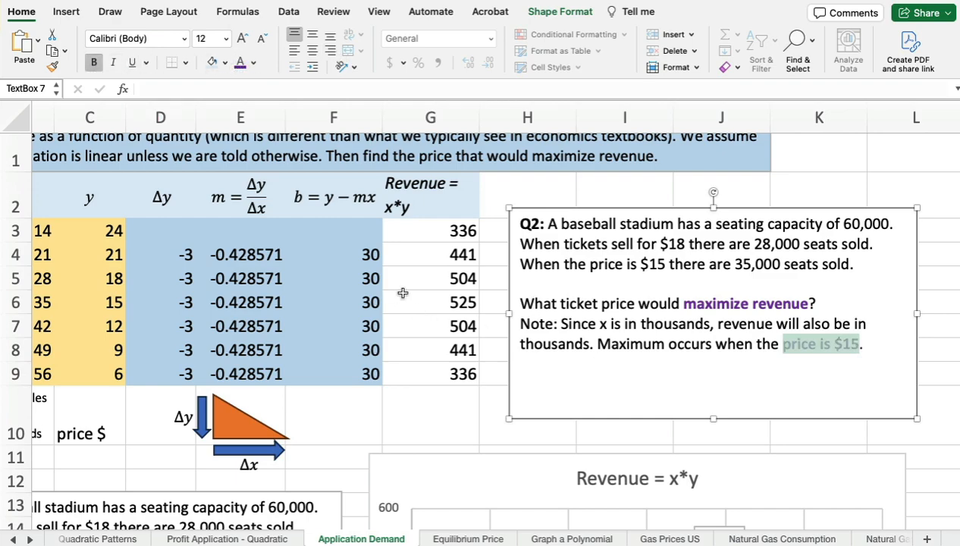
pyautogui.click(463, 426)
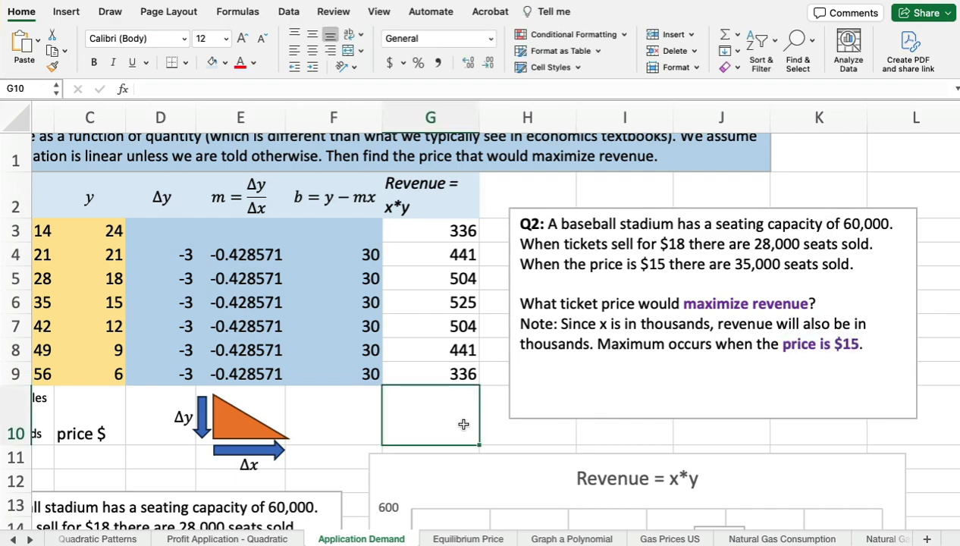
# Select the row 10 cells from F10 across to column L, between the Q2 text box and the revenue chart.
pyautogui.scroll(-3, 466, 423)
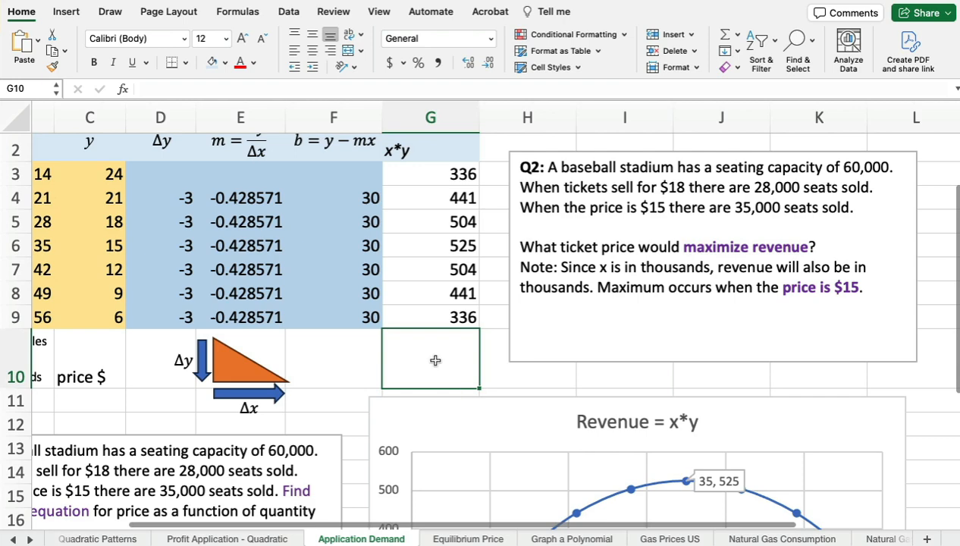
pyautogui.click(321, 401)
pyautogui.moveTo(343, 372); pyautogui.dragTo(870, 377)
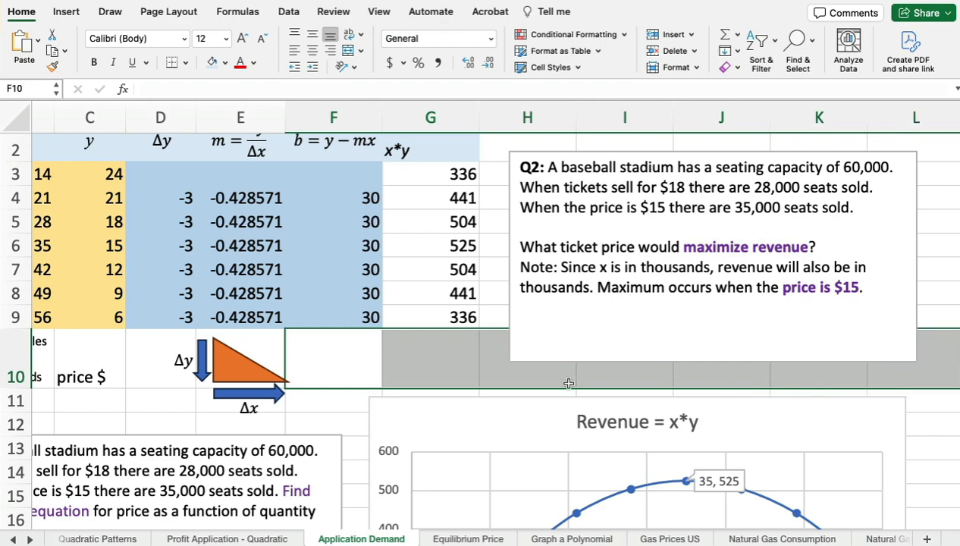